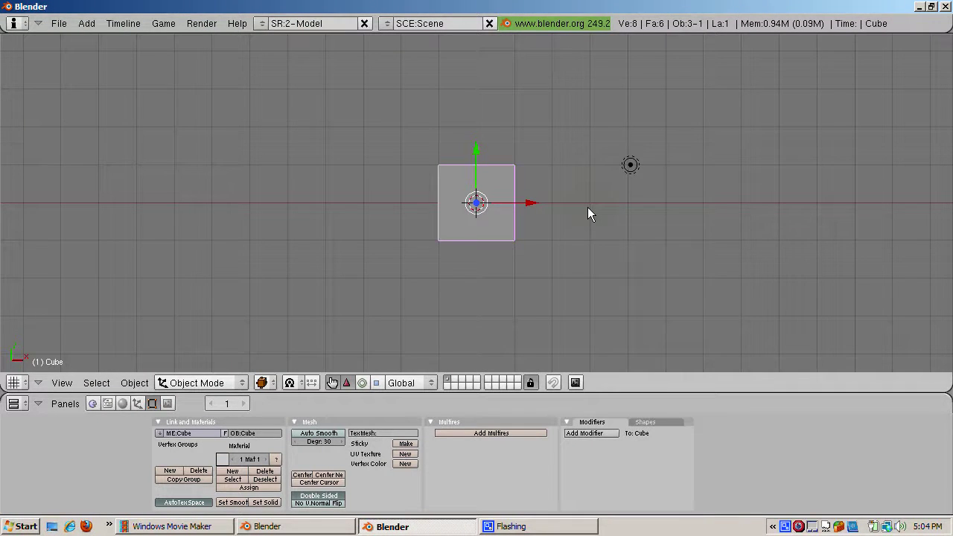
From front view in Edit Mode, recalculate the cube's normals to point inside
{"action": "key", "text": "KP_1"}
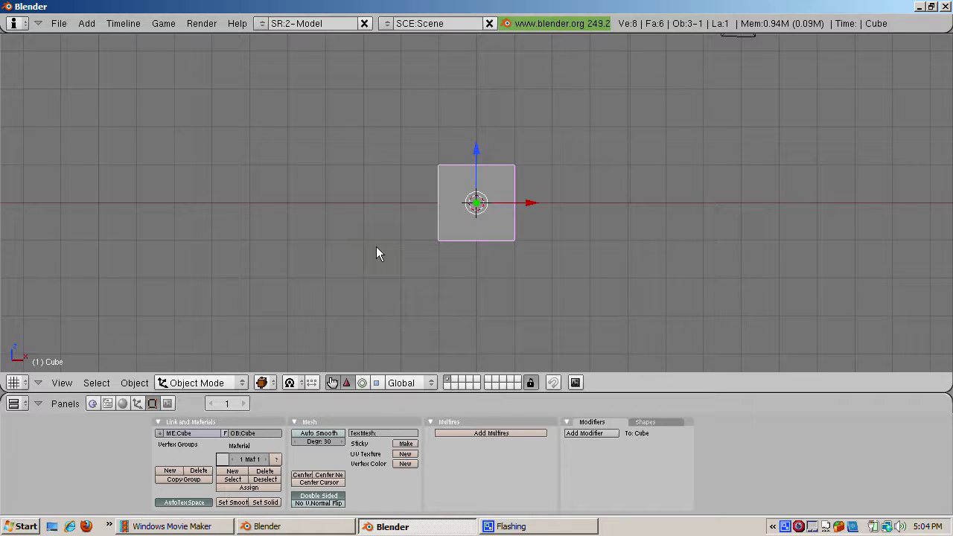
{"action": "key", "text": "Tab"}
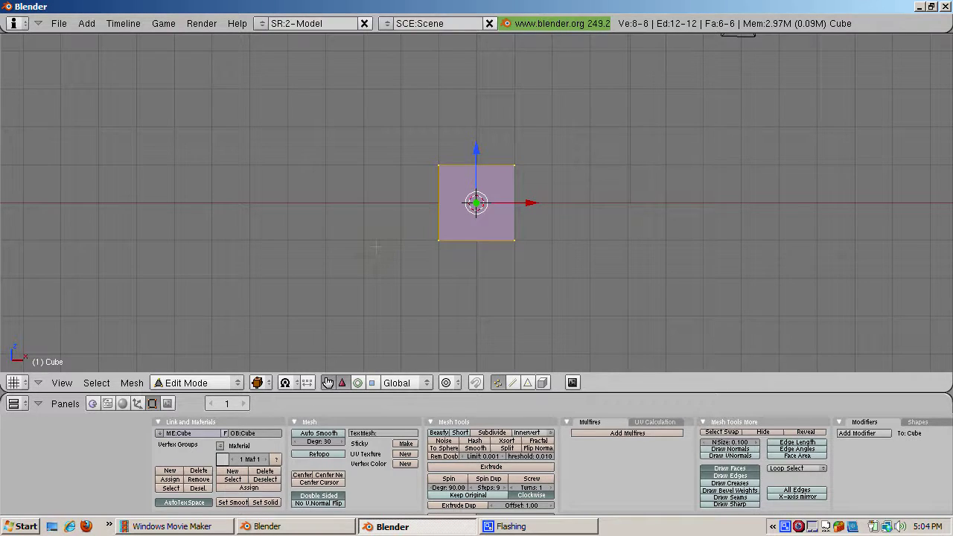
{"action": "key", "text": "ctrl+shift+n"}
{"action": "left_click", "coordinate": [374, 242]}
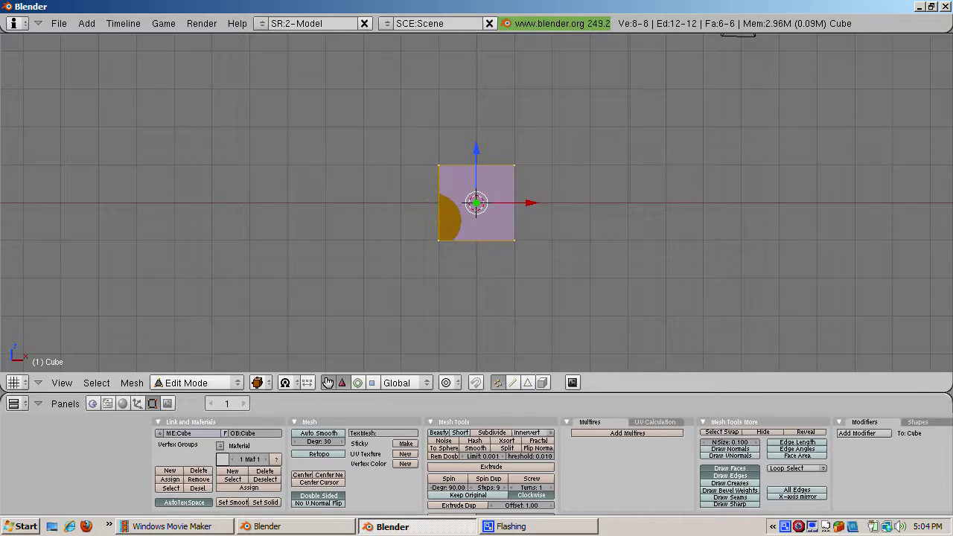
Knife-cut the cube across its middle using Knife (Midpoints)
{"action": "key", "text": "k"}
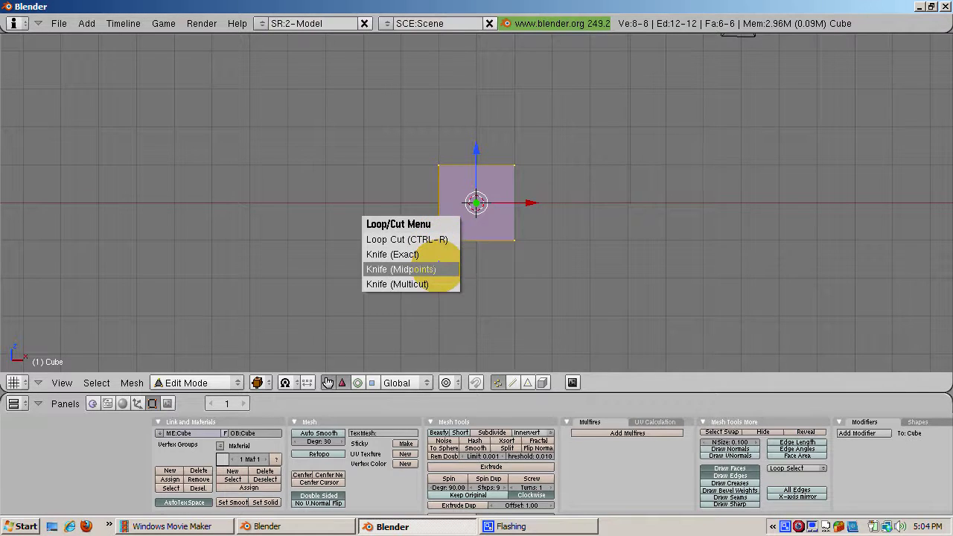
{"action": "left_click", "coordinate": [439, 266]}
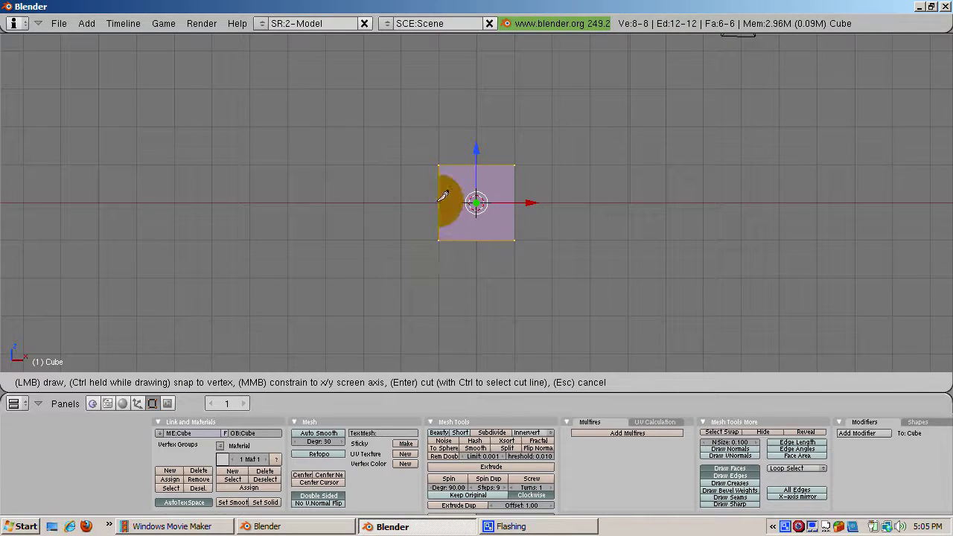
{"action": "left_click_drag", "start_coordinate": [437, 206], "coordinate": [555, 200]}
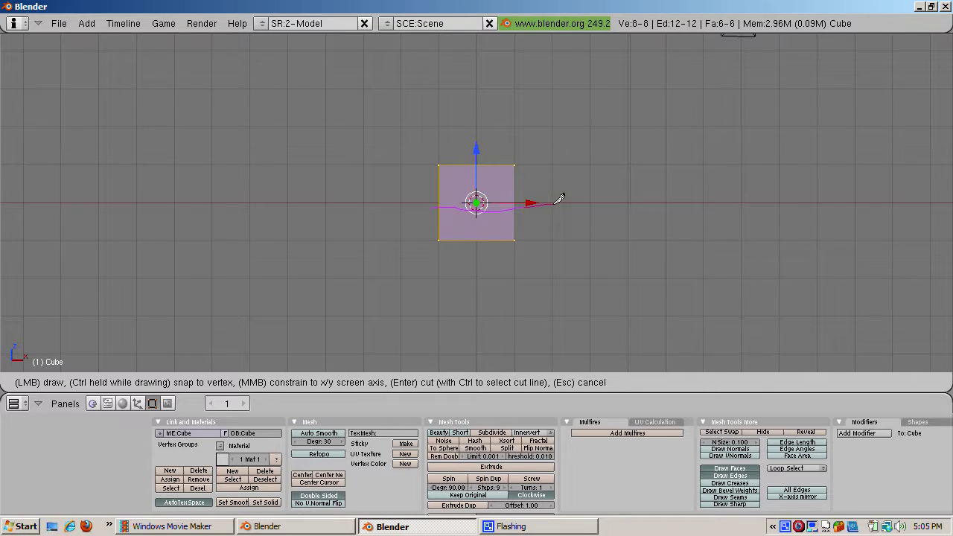
{"action": "key", "text": "Return"}
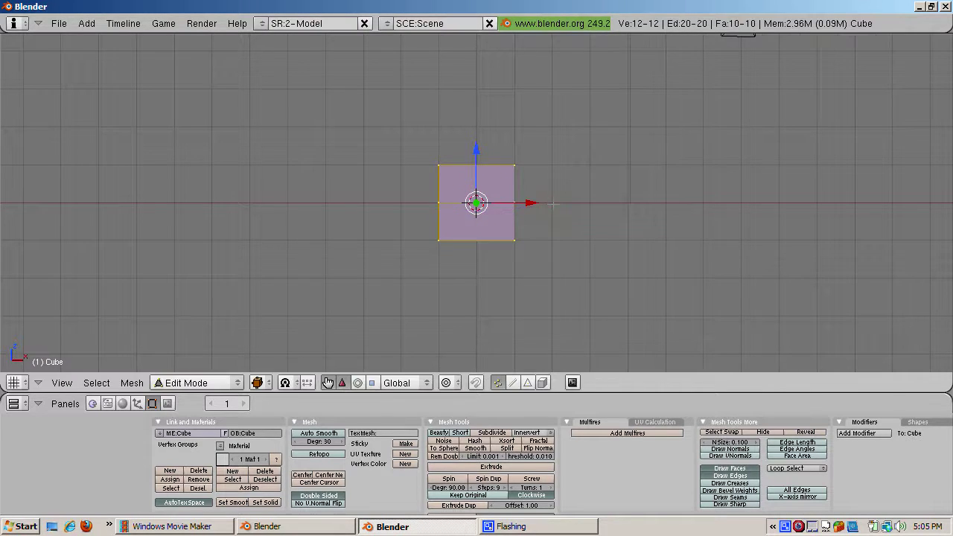
Hide the transform manipulator and deselect all vertices
{"action": "left_click", "coordinate": [358, 384]}
{"action": "left_click", "coordinate": [328, 383]}
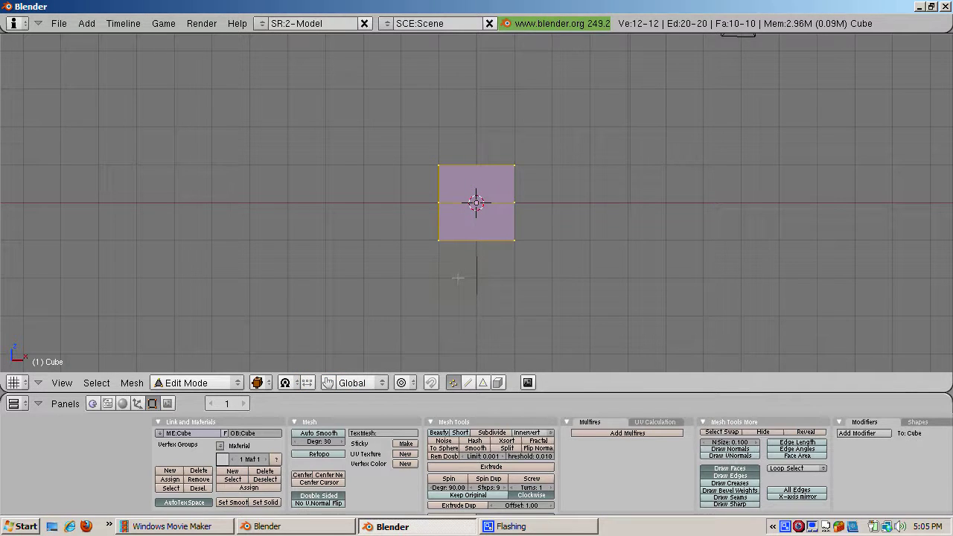
{"action": "mouse_move", "coordinate": [457, 277]}
{"action": "middle_mouse_down"}
{"action": "mouse_move", "coordinate": [449, 274]}
{"action": "mouse_move", "coordinate": [460, 291]}
{"action": "middle_mouse_up"}
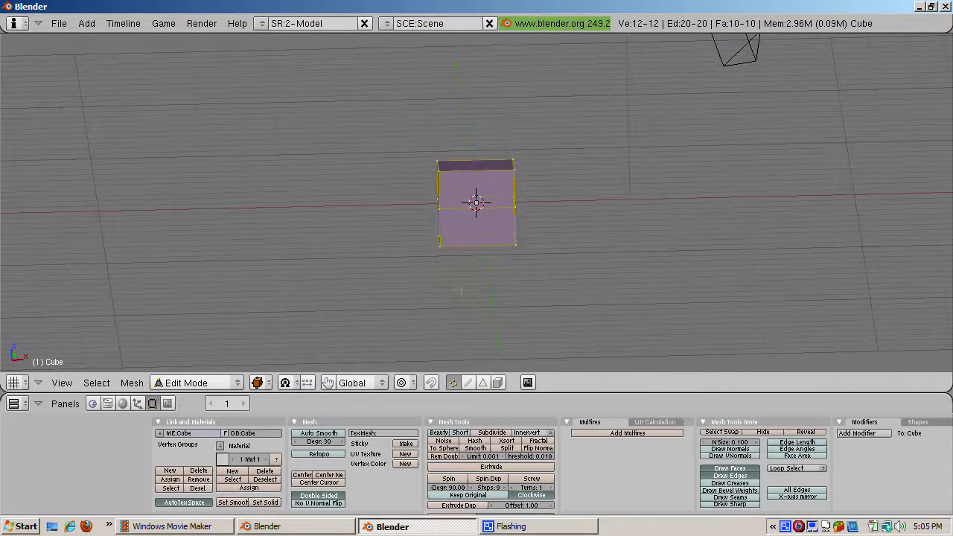
{"action": "key", "text": "a"}
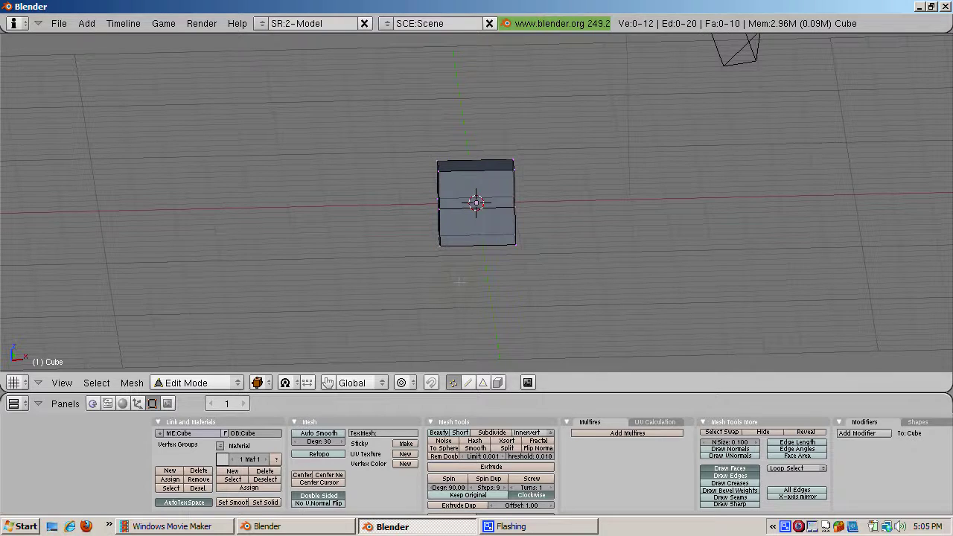
In front view, box-select the vertices of the cube's bottom half
{"action": "left_click", "coordinate": [61, 382]}
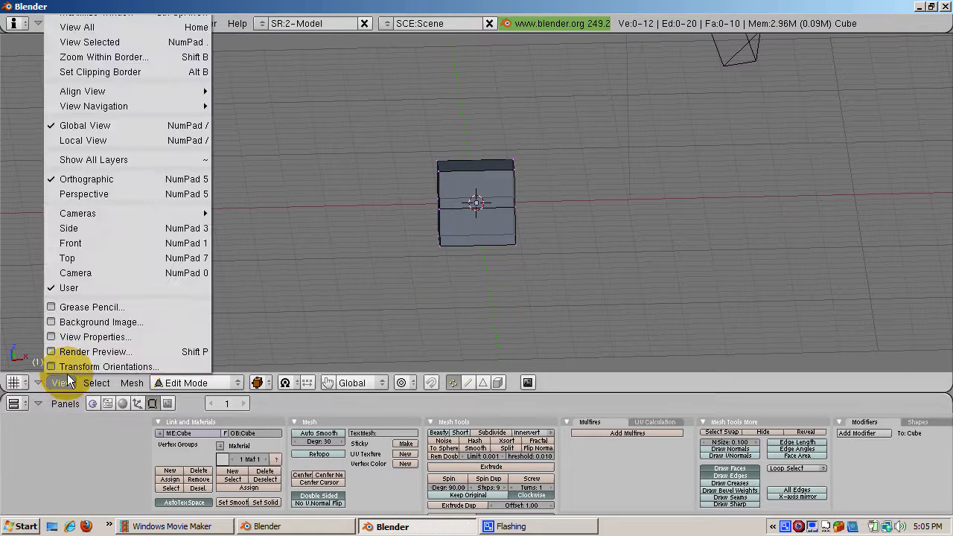
{"action": "left_click", "coordinate": [98, 242]}
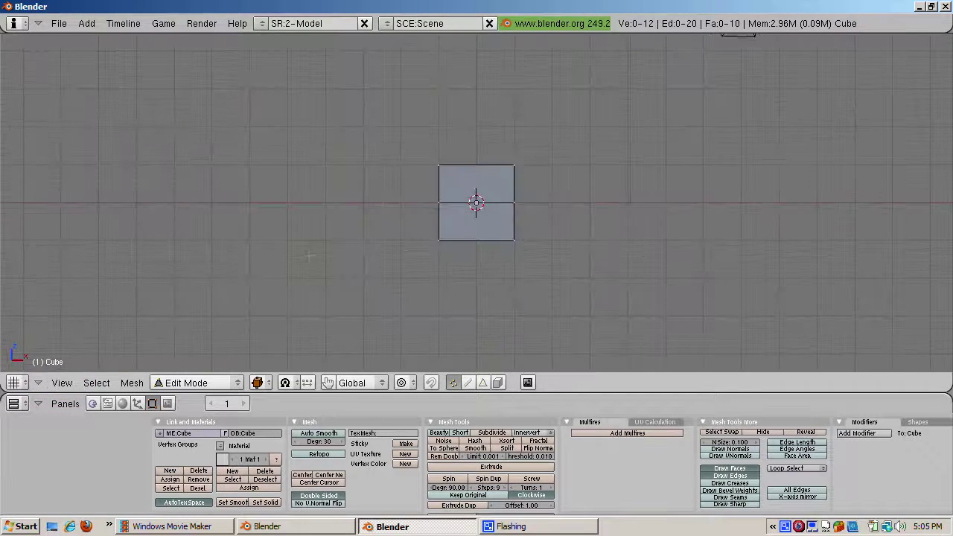
{"action": "left_click", "coordinate": [422, 227]}
{"action": "key", "text": "b"}
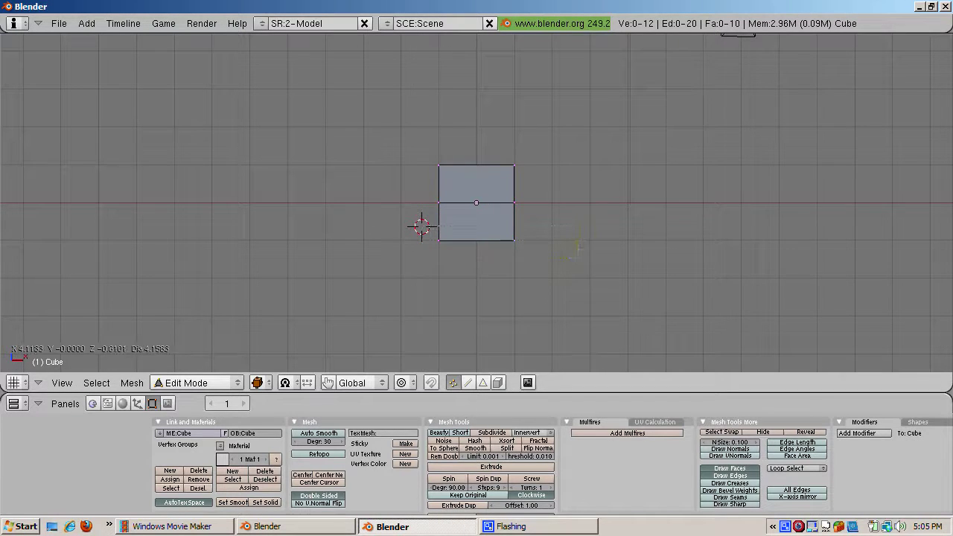
{"action": "left_click_drag", "start_coordinate": [428, 227], "coordinate": [575, 258]}
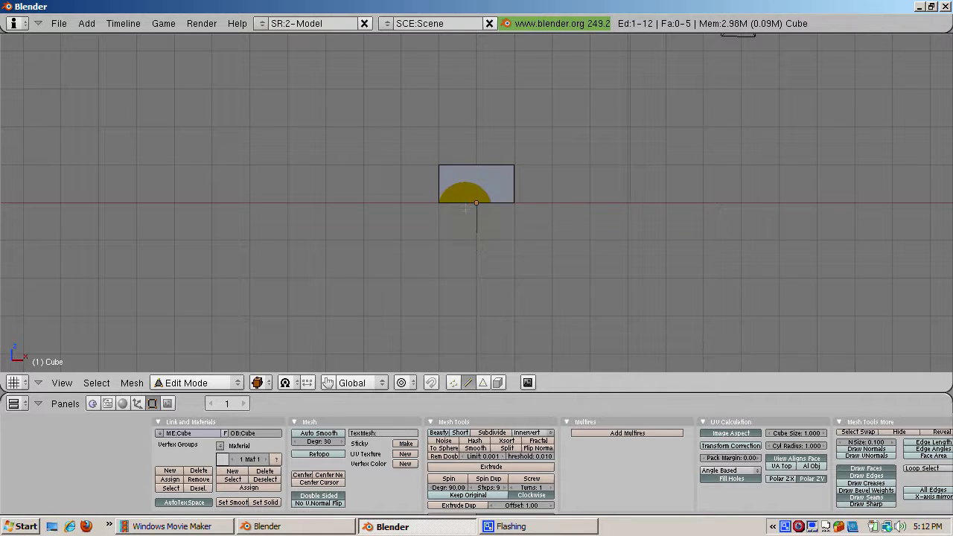
Select the half box's vertical edges and mark them as seams with Ctrl+E
{"action": "middle_click_drag", "start_coordinate": [467, 205], "coordinate": [506, 209]}
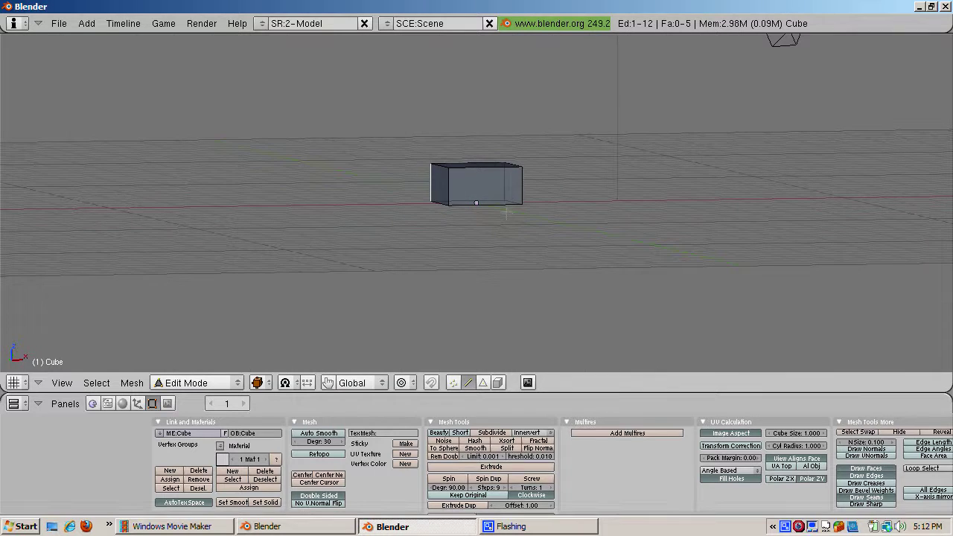
{"action": "right_click", "coordinate": [446, 185], "text": "shift"}
{"action": "right_click", "coordinate": [505, 179], "text": "shift"}
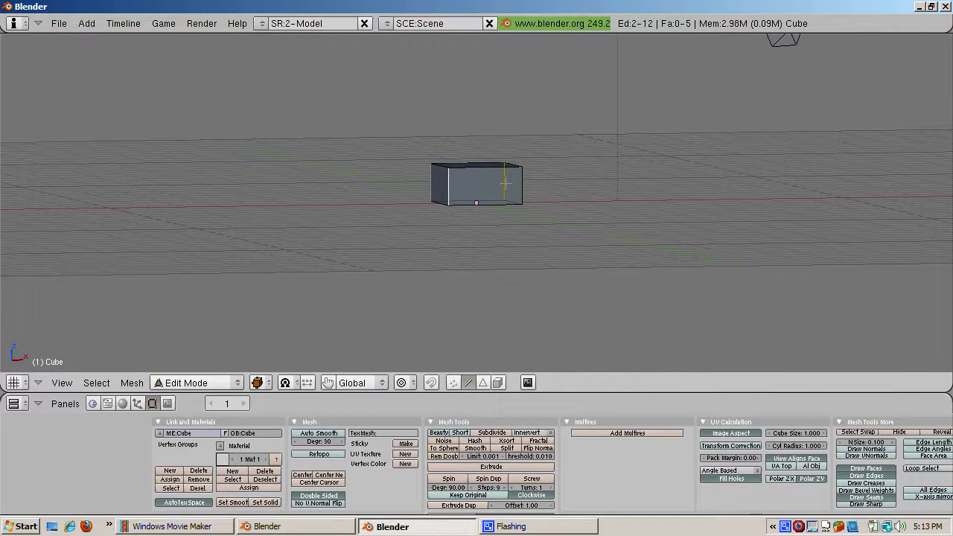
{"action": "right_click", "coordinate": [518, 187], "text": "shift"}
{"action": "key", "text": "ctrl+e"}
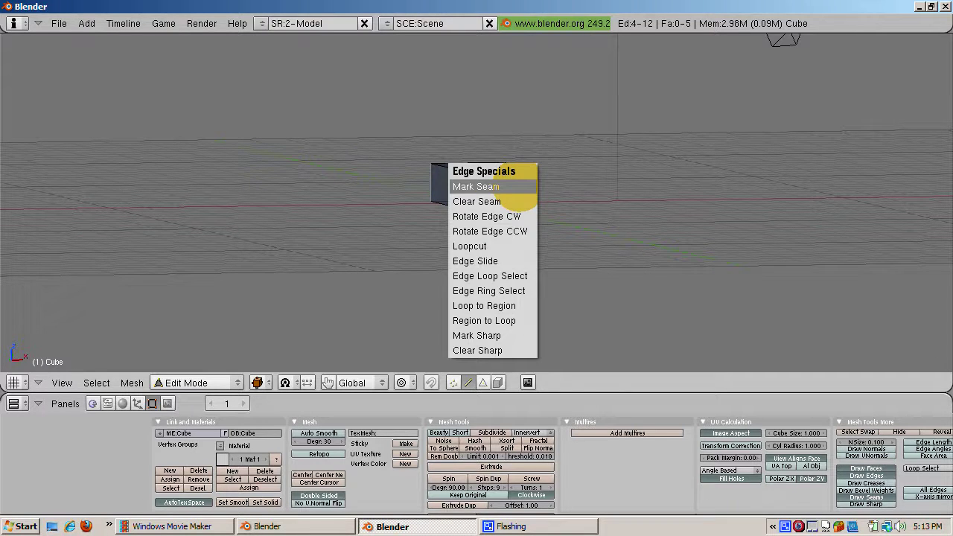
{"action": "left_click", "coordinate": [519, 187]}
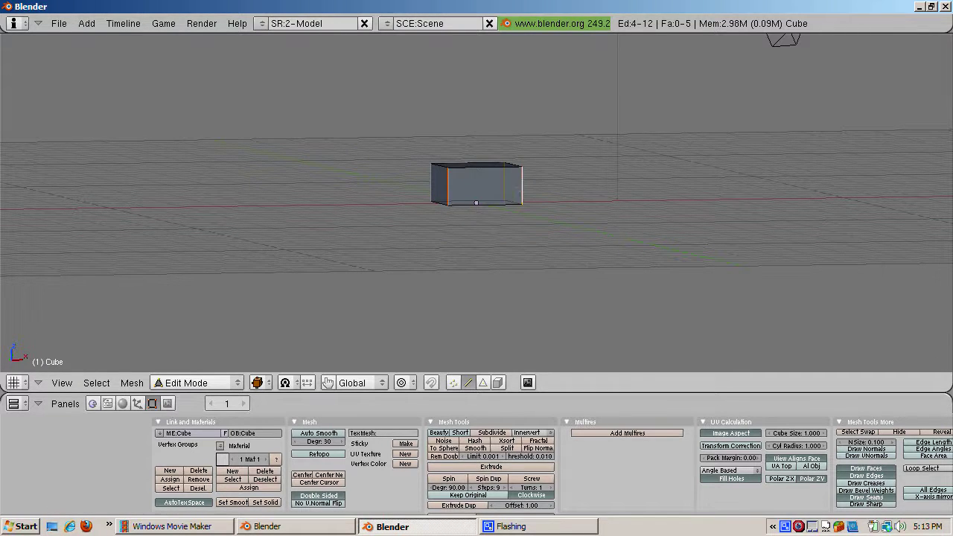
{"action": "right_click", "coordinate": [643, 393]}
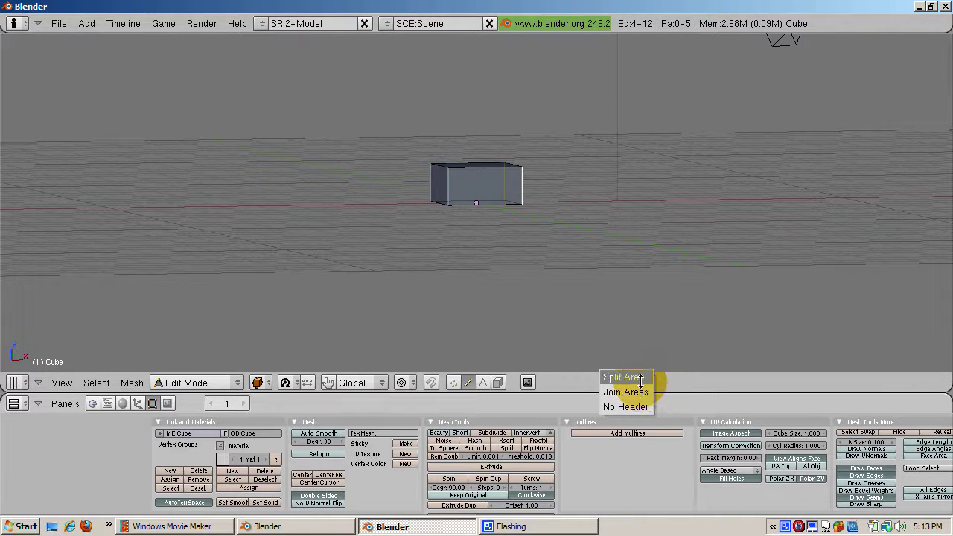
Split the workspace and make the right area a UV/Image Editor
{"action": "left_click", "coordinate": [640, 378]}
{"action": "left_click", "coordinate": [640, 380]}
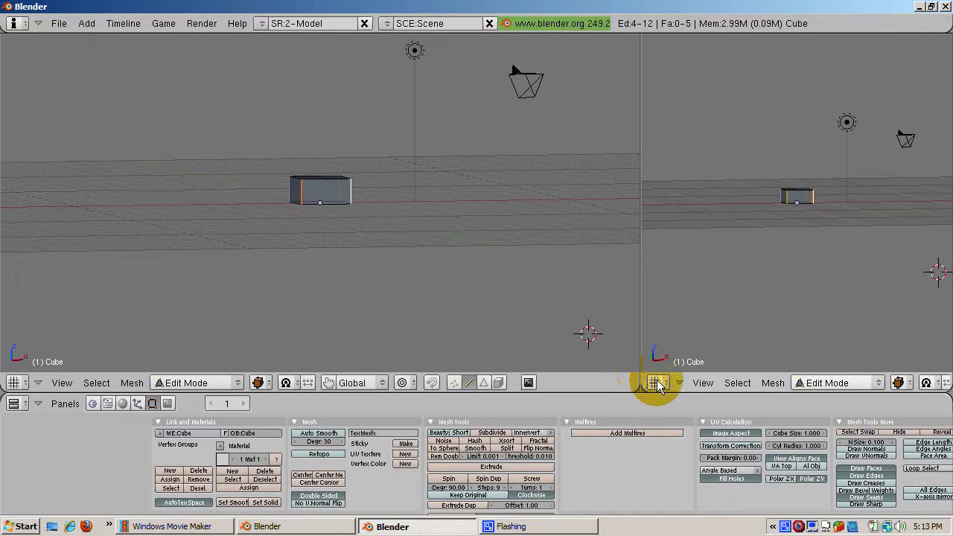
{"action": "left_click", "coordinate": [656, 382]}
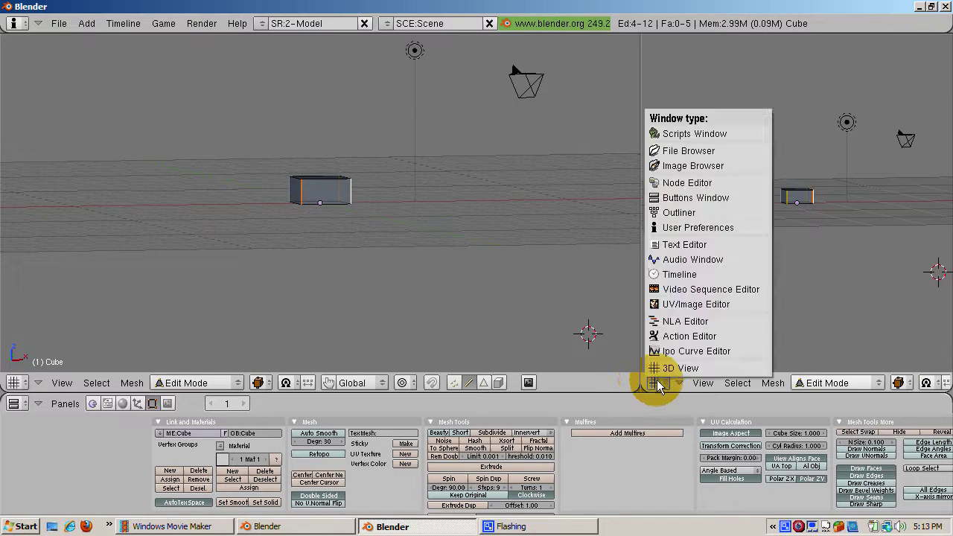
{"action": "left_click", "coordinate": [656, 305]}
Open SkyBox-Clouds-Few-MidMorning.png in the image editor
{"action": "left_click", "coordinate": [728, 381]}
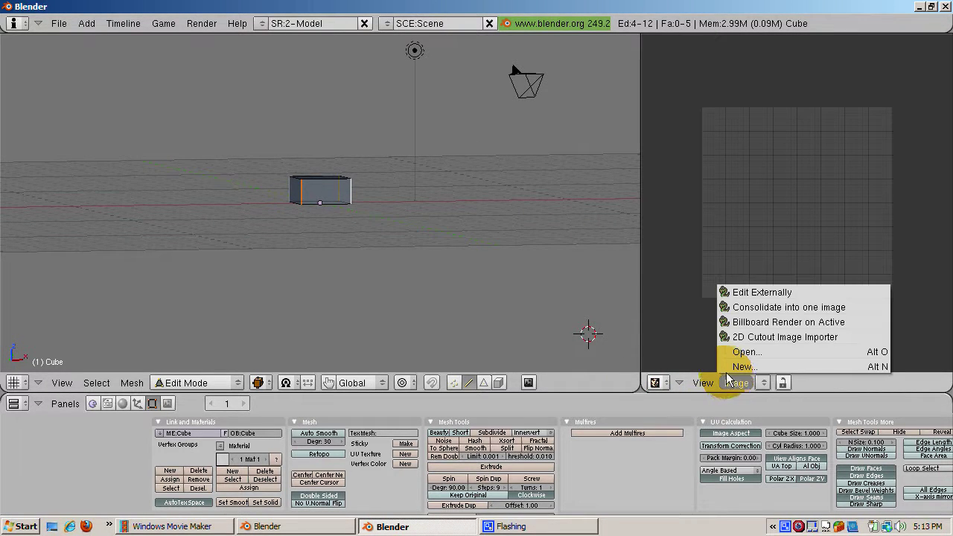
{"action": "left_click", "coordinate": [741, 351]}
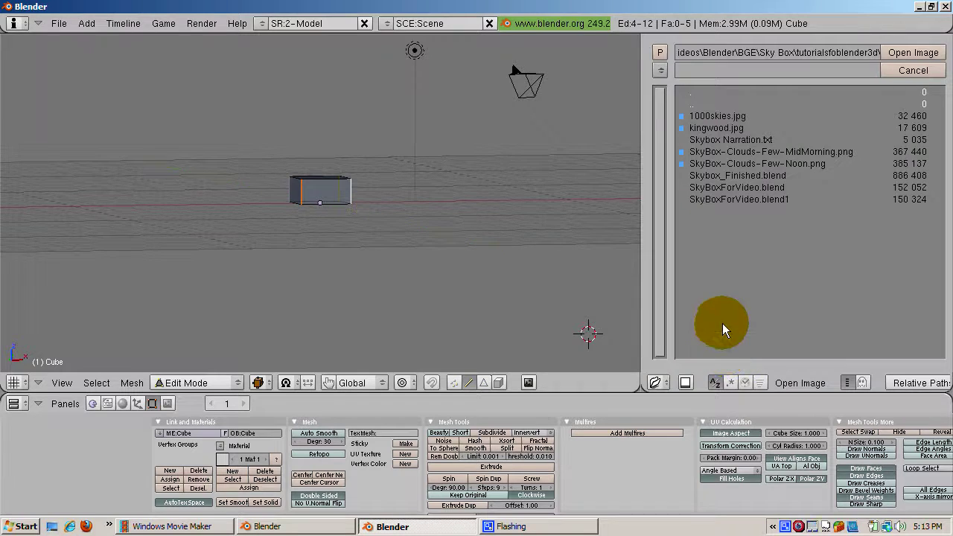
{"action": "left_click", "coordinate": [704, 152]}
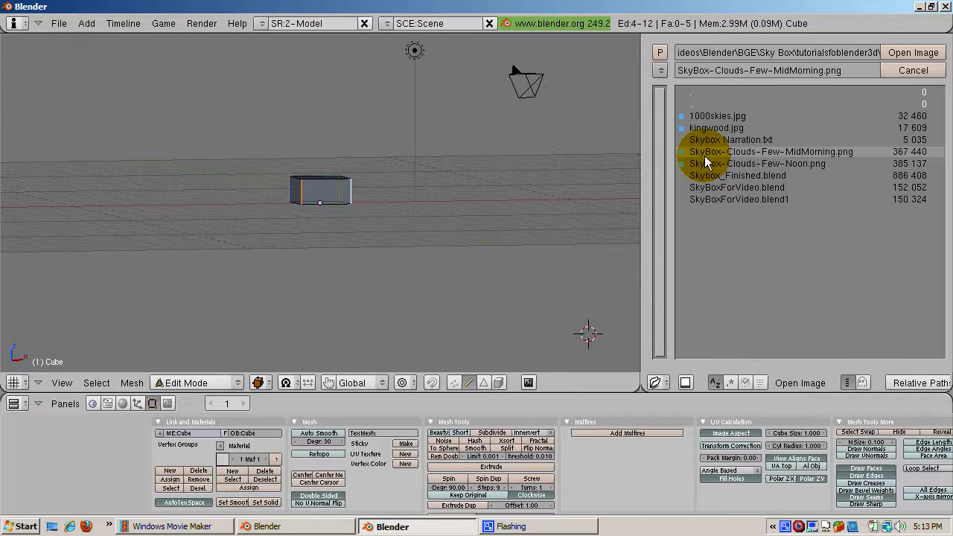
{"action": "left_click", "coordinate": [920, 55]}
{"action": "left_click", "coordinate": [340, 274]}
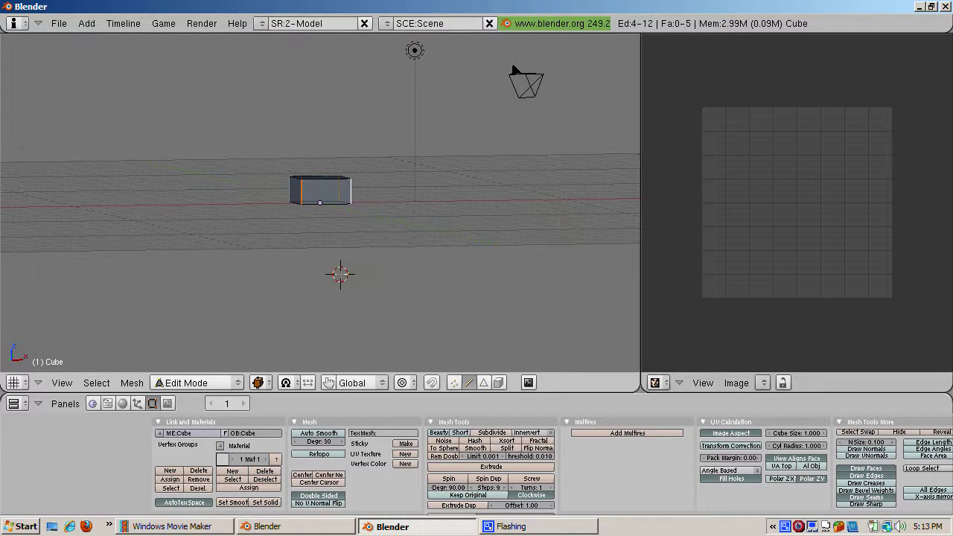
{"action": "left_click", "coordinate": [484, 382]}
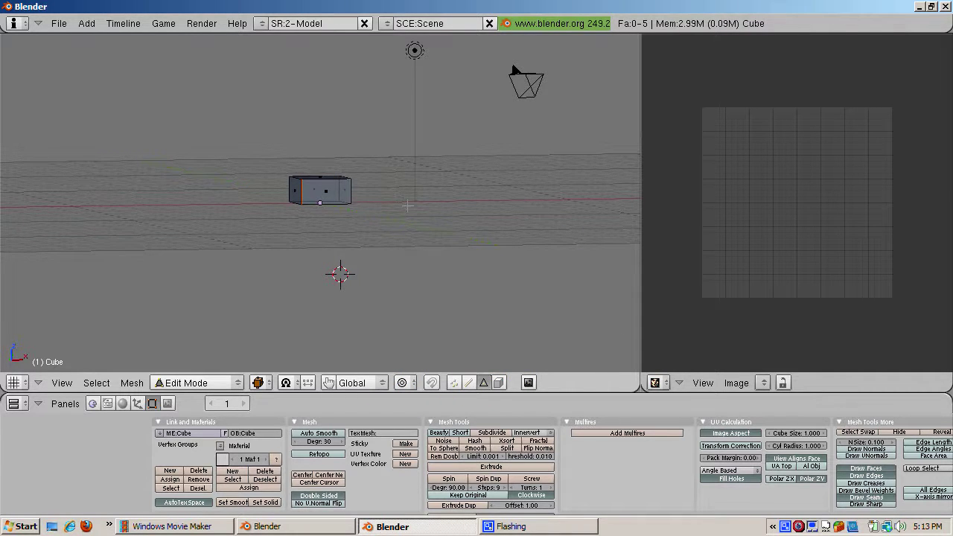
Unwrap all the box's faces from front view and assign the sky image
{"action": "key", "text": "a"}
{"action": "key", "text": "KP_1"}
{"action": "key", "text": "u"}
{"action": "left_click", "coordinate": [822, 366]}
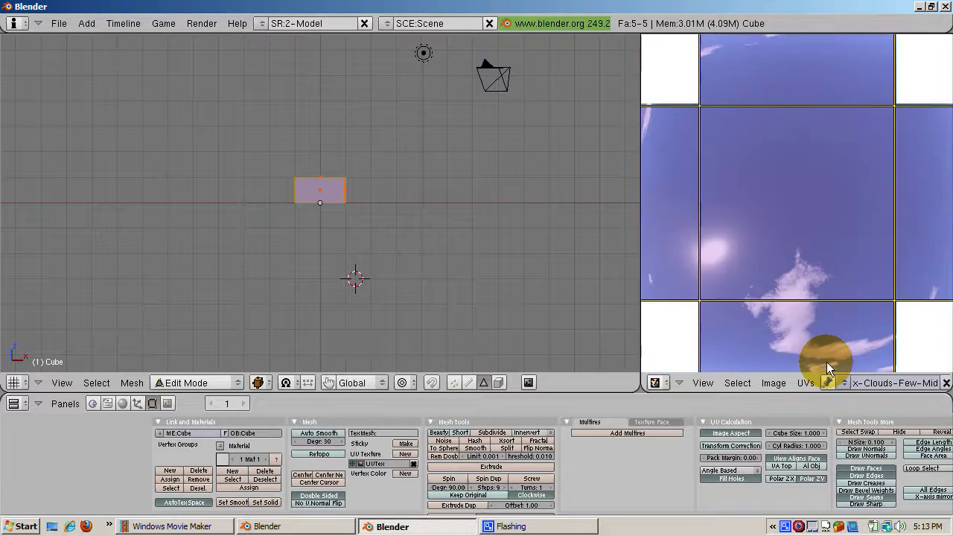
{"action": "scroll", "coordinate": [826, 362], "scroll_direction": "down", "scroll_amount": 3}
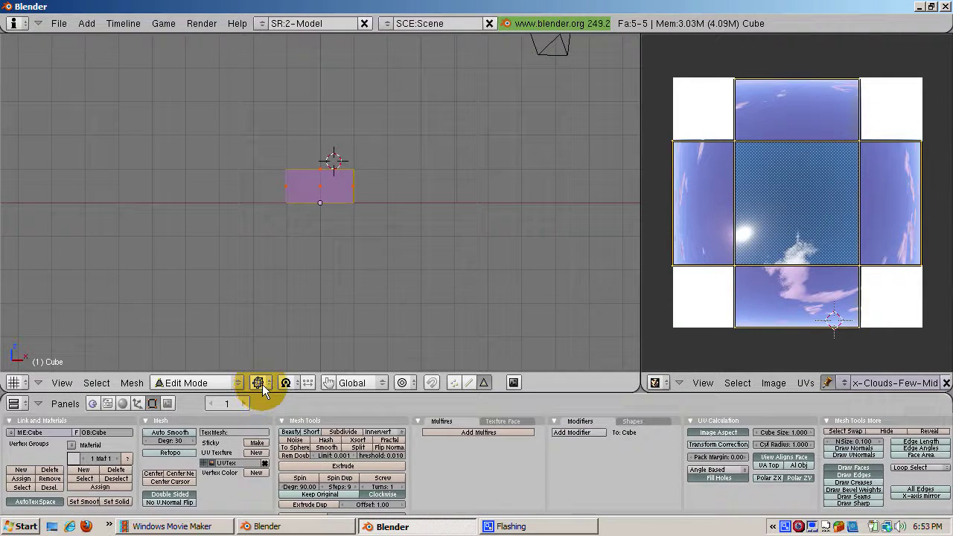
Set the draw type to Textured and begin scaling the mesh by 20
{"action": "left_click", "coordinate": [260, 383]}
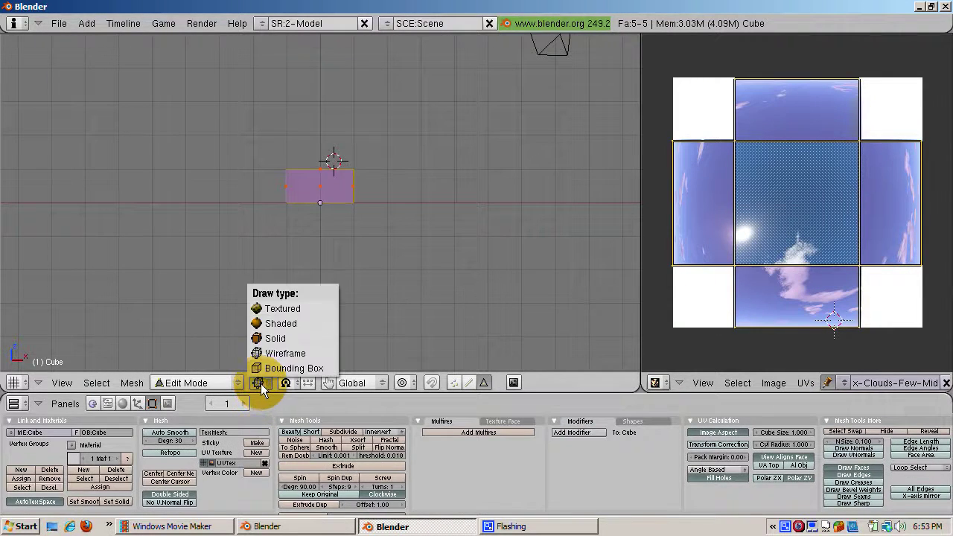
{"action": "left_click", "coordinate": [272, 308]}
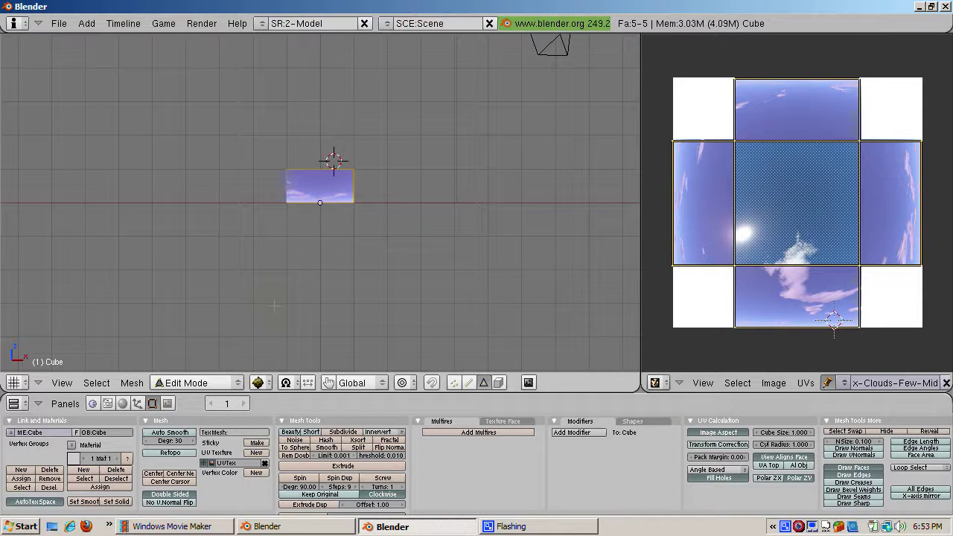
{"action": "type", "text": "s"}
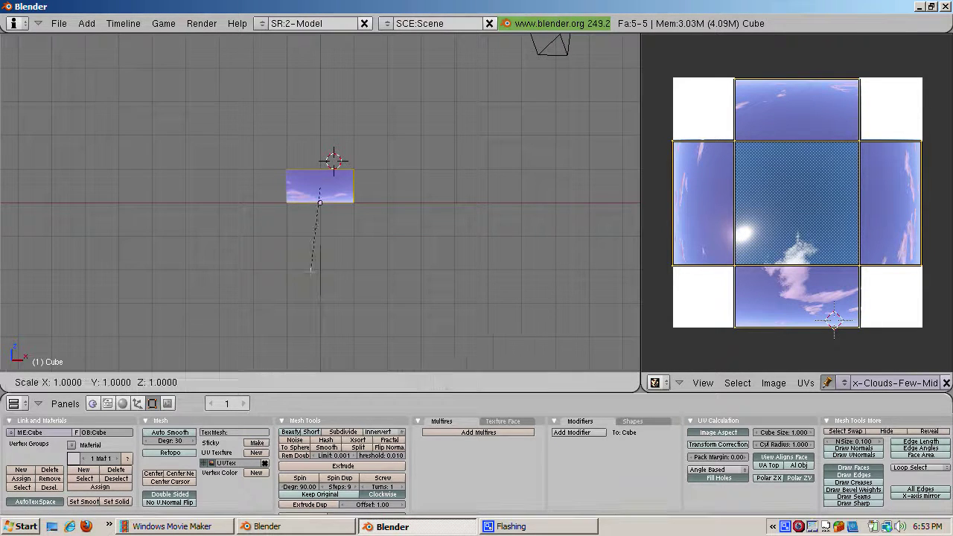
{"action": "type", "text": "20"}
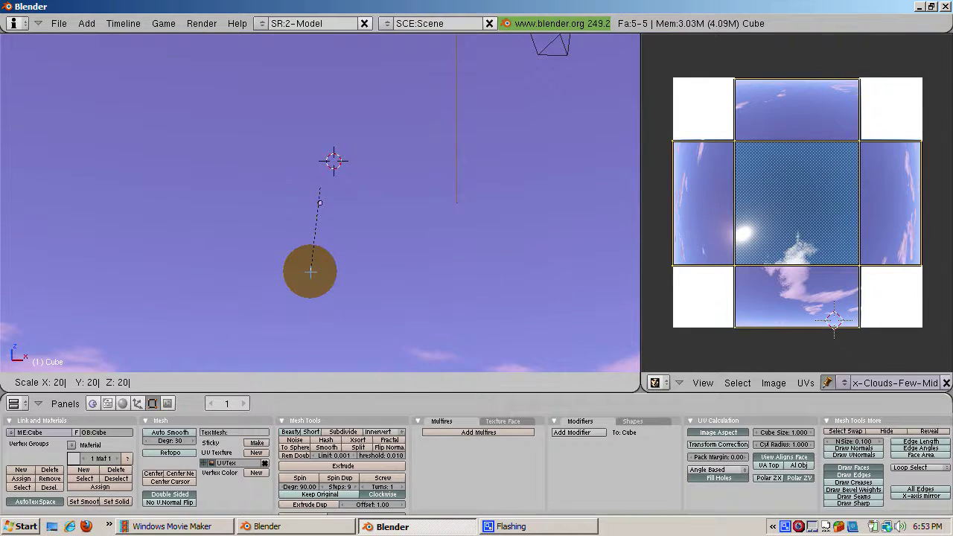
Confirm the 20x scale, return to Object Mode, and preview the sky in the game engine
{"action": "key", "text": "Return"}
{"action": "key", "text": "Tab"}
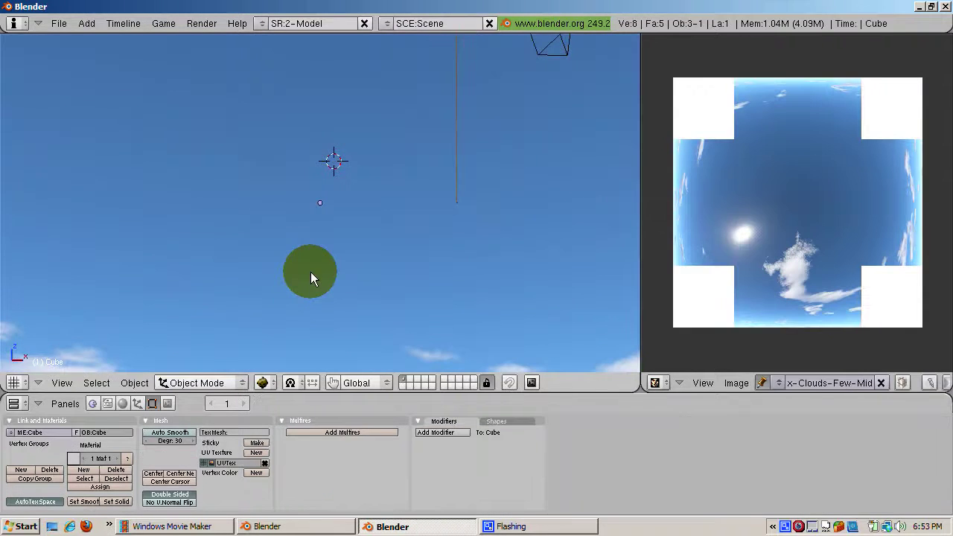
{"action": "key", "text": "p"}
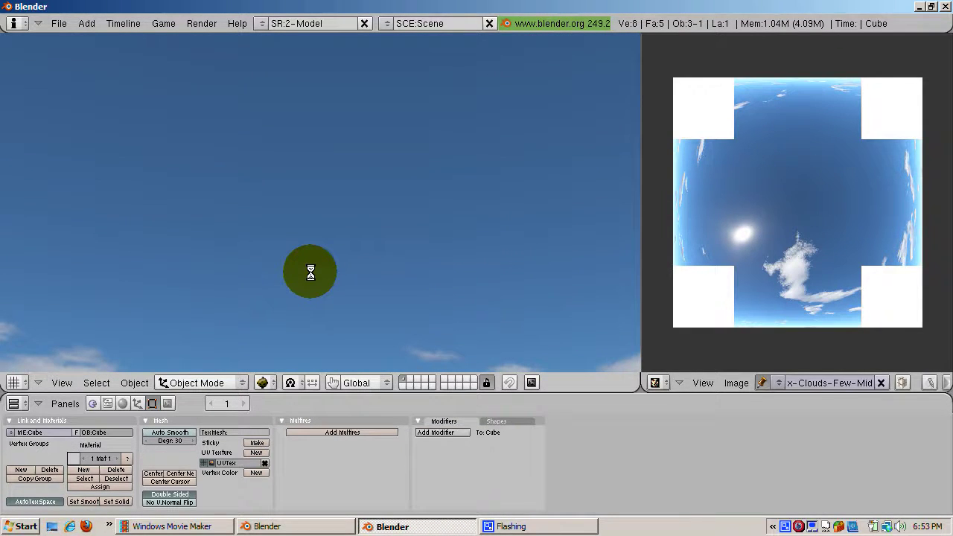
{"action": "key", "text": "Escape"}
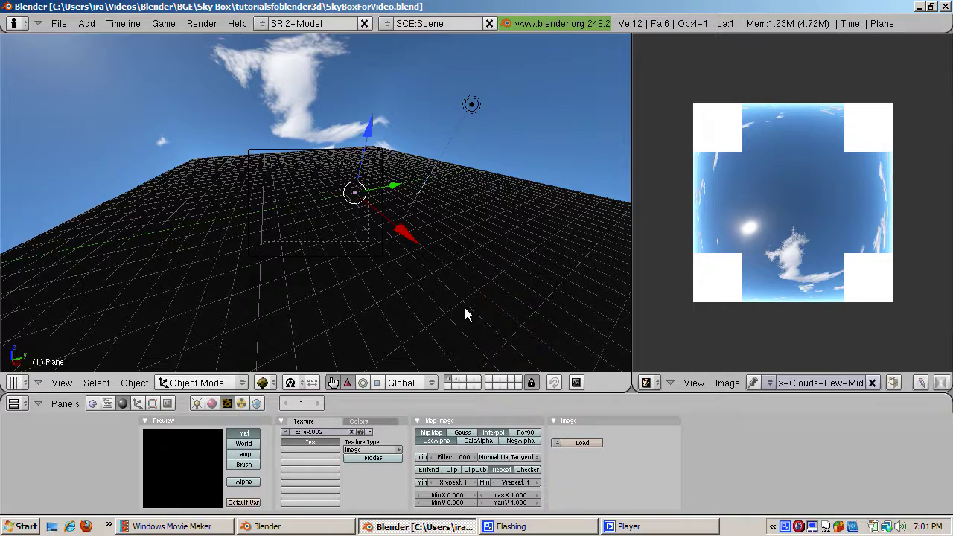
Load kingwood.jpg as the ground plane texture's image
{"action": "left_click", "coordinate": [581, 442]}
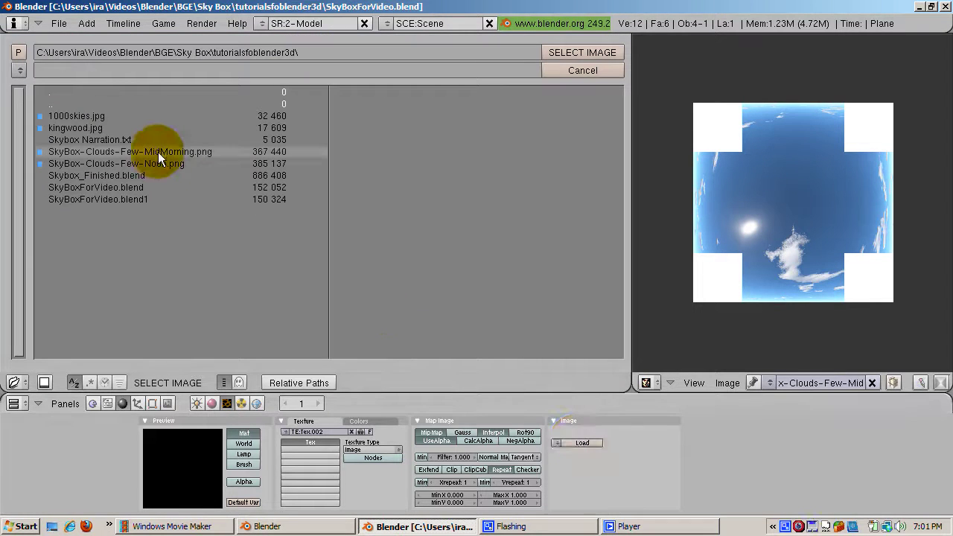
{"action": "left_click", "coordinate": [142, 127]}
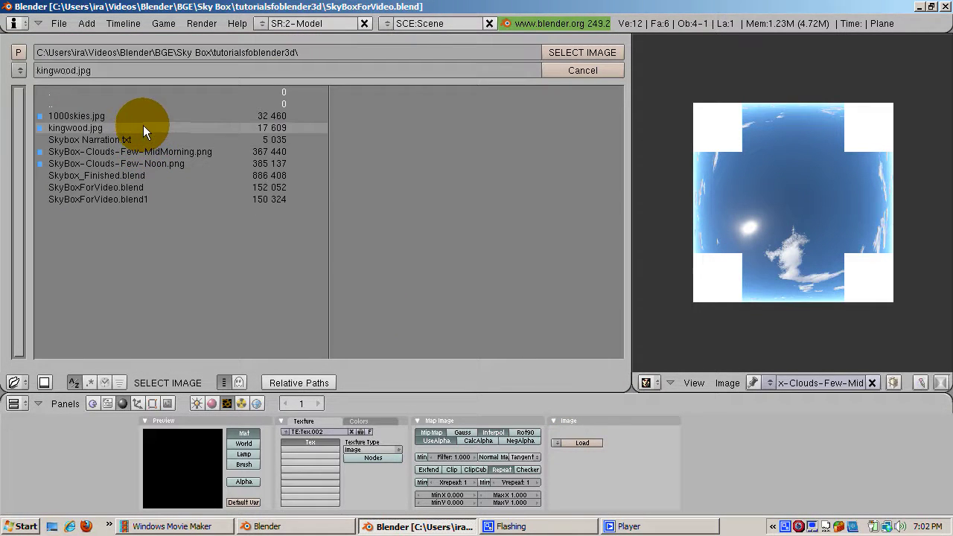
{"action": "left_click", "coordinate": [580, 52]}
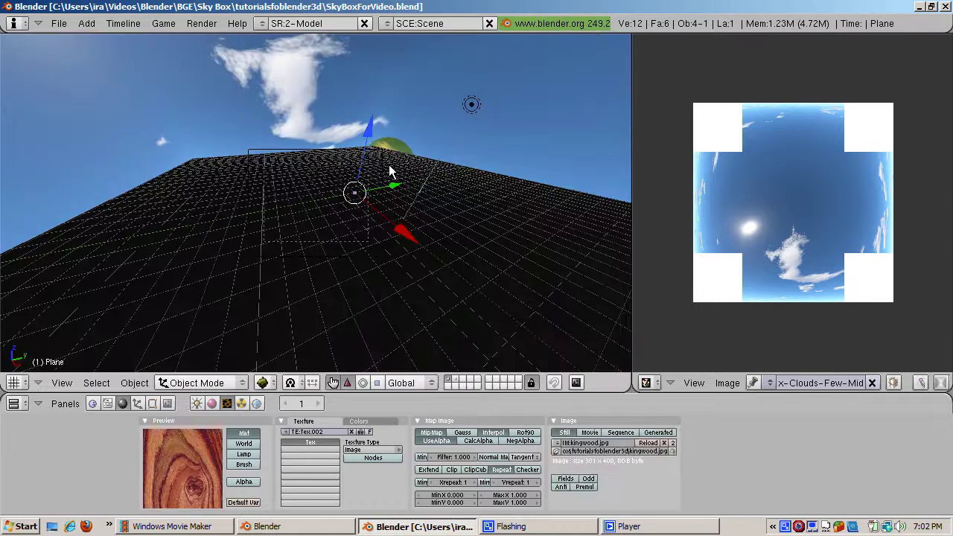
{"action": "key", "text": "space"}
Add an icosphere with subdivision 2 and radius 1.00
{"action": "mouse_move", "coordinate": [402, 140]}
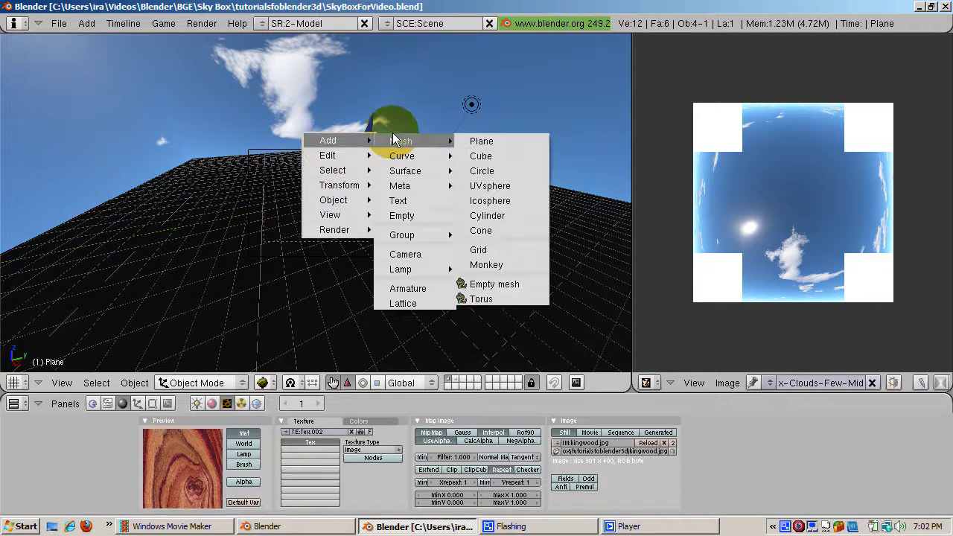
{"action": "left_click", "coordinate": [473, 199]}
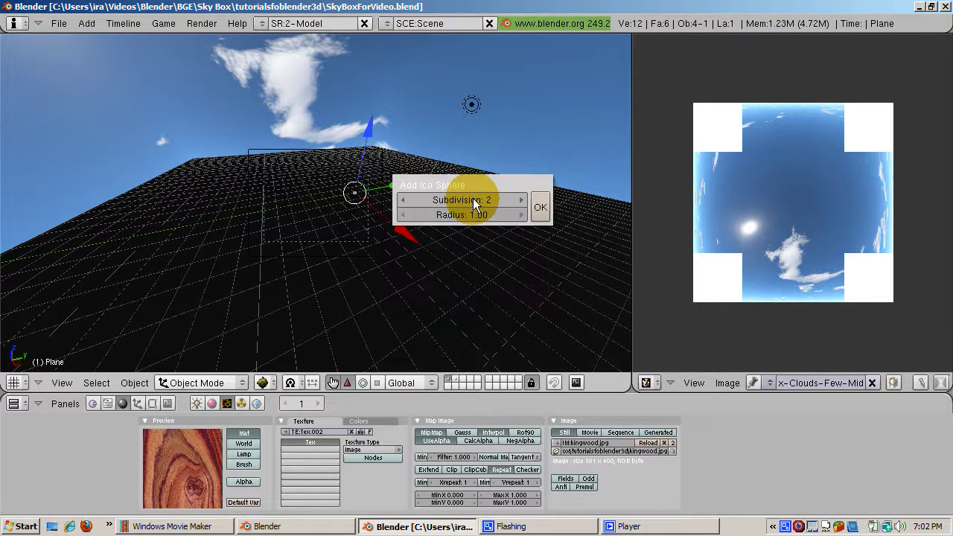
{"action": "key", "text": "Return"}
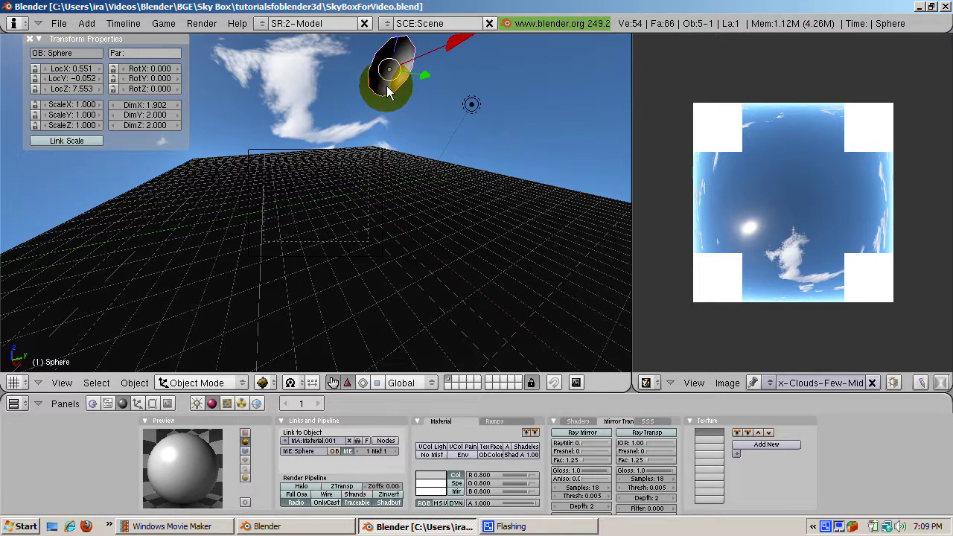
Apply Set Smooth shading to the icosphere in the Editing buttons
{"action": "left_click", "coordinate": [135, 419]}
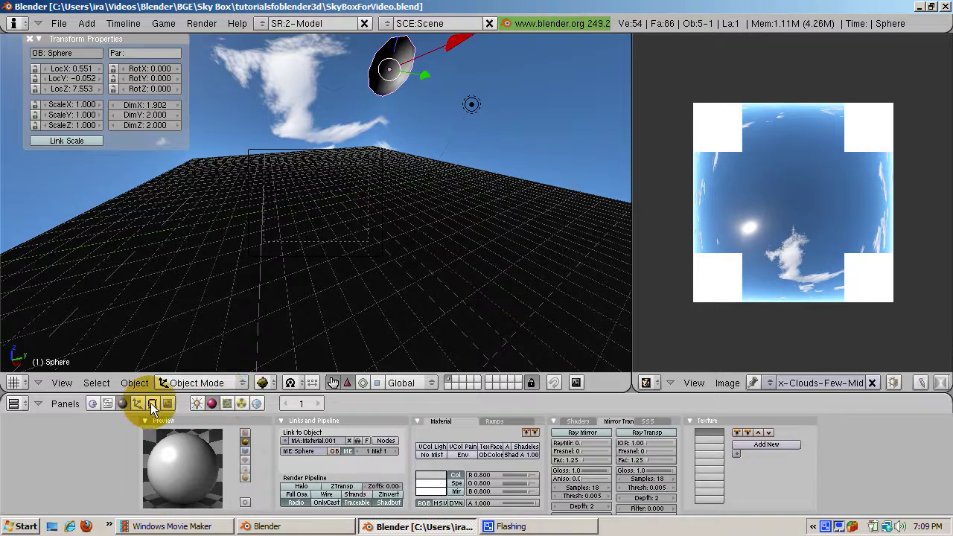
{"action": "left_click", "coordinate": [150, 403]}
{"action": "left_click", "coordinate": [221, 504]}
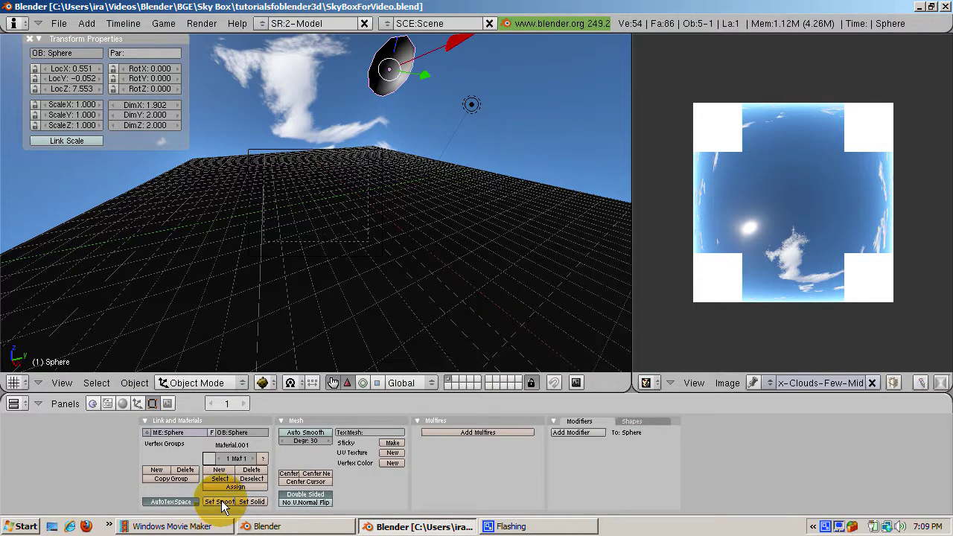
{"action": "left_click", "coordinate": [219, 501]}
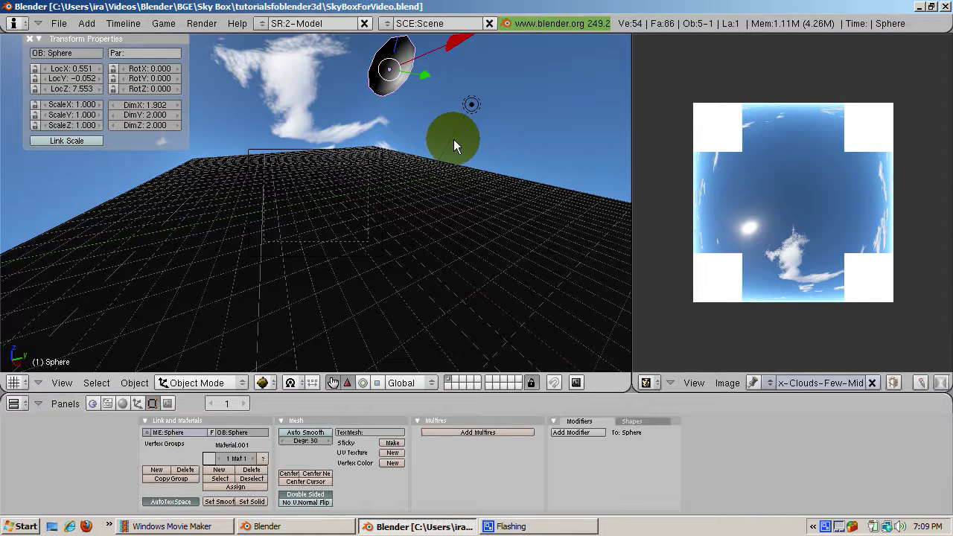
{"action": "left_click", "coordinate": [220, 502]}
{"action": "left_click", "coordinate": [219, 501]}
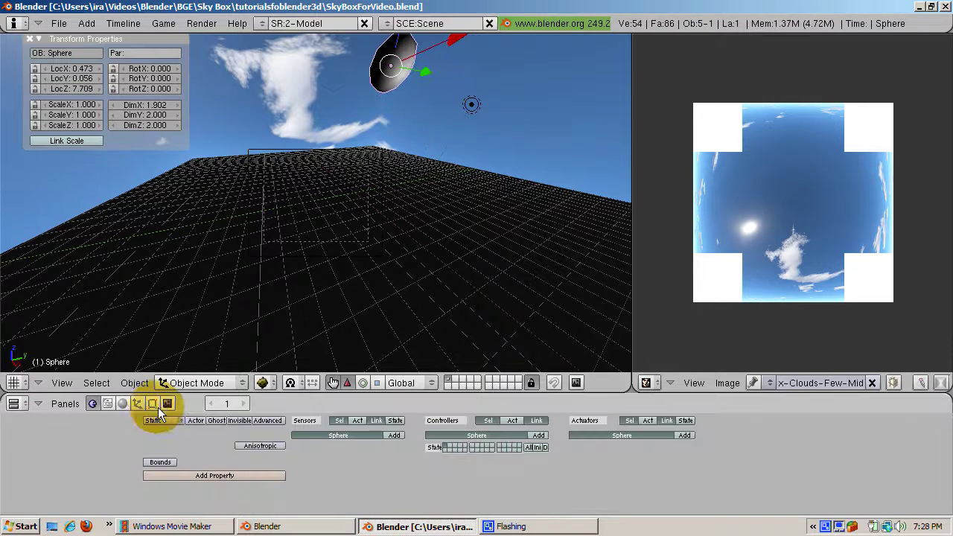
In the Logic buttons, set the sphere's physics type to Rigid body and enable Actor
{"action": "left_click", "coordinate": [91, 402]}
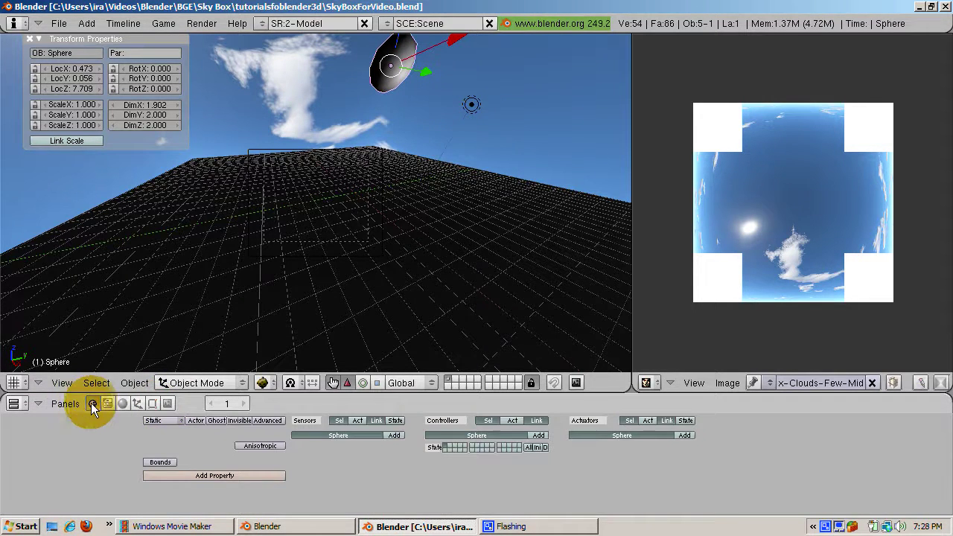
{"action": "left_click", "coordinate": [151, 421]}
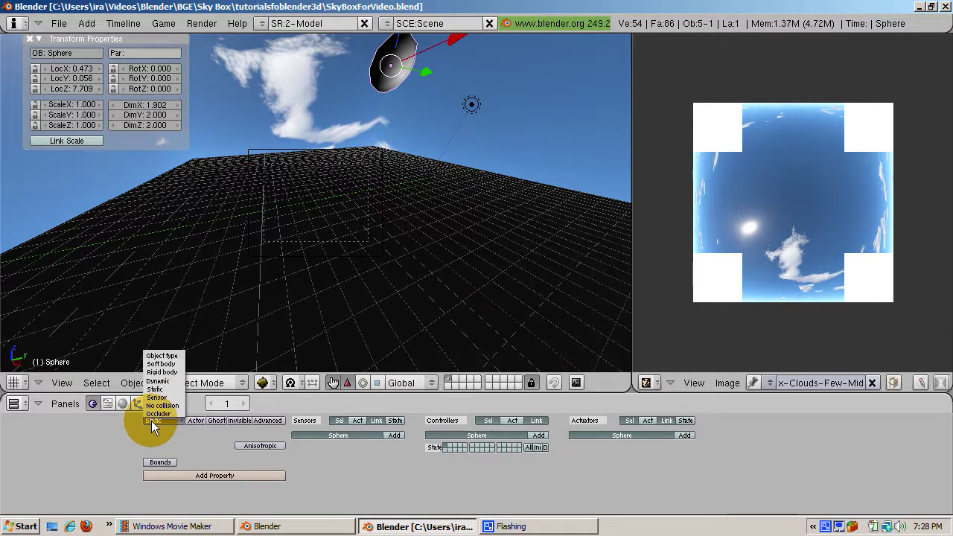
{"action": "left_click", "coordinate": [160, 372]}
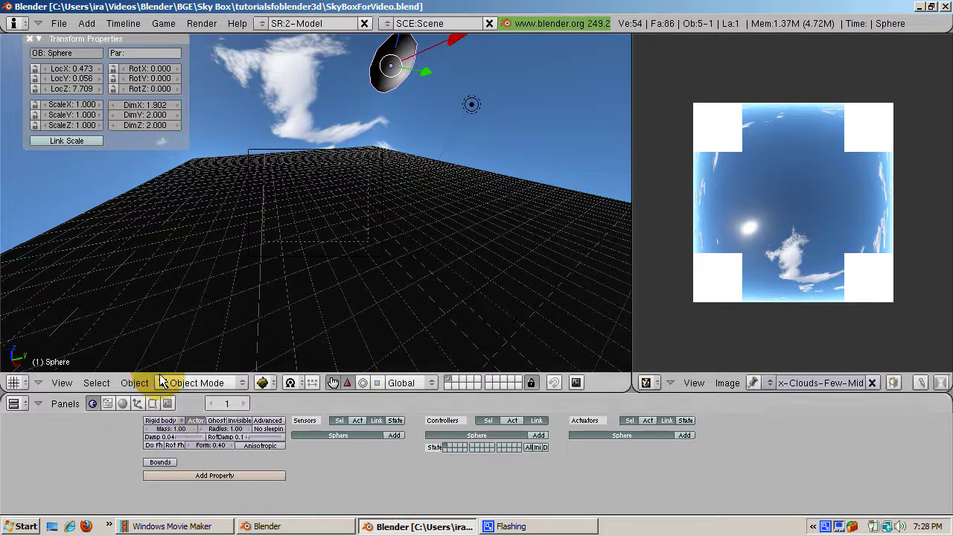
{"action": "left_click", "coordinate": [196, 422]}
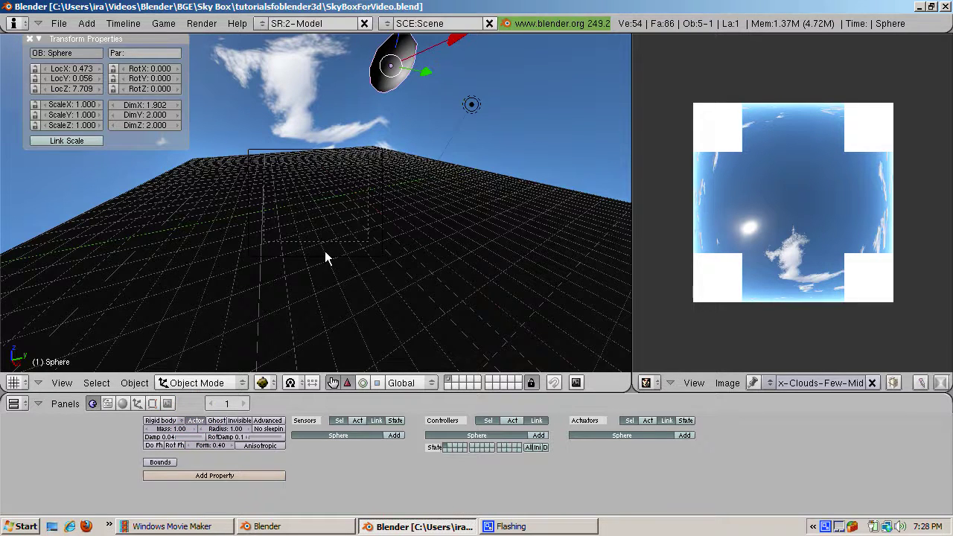
{"action": "key", "text": "p"}
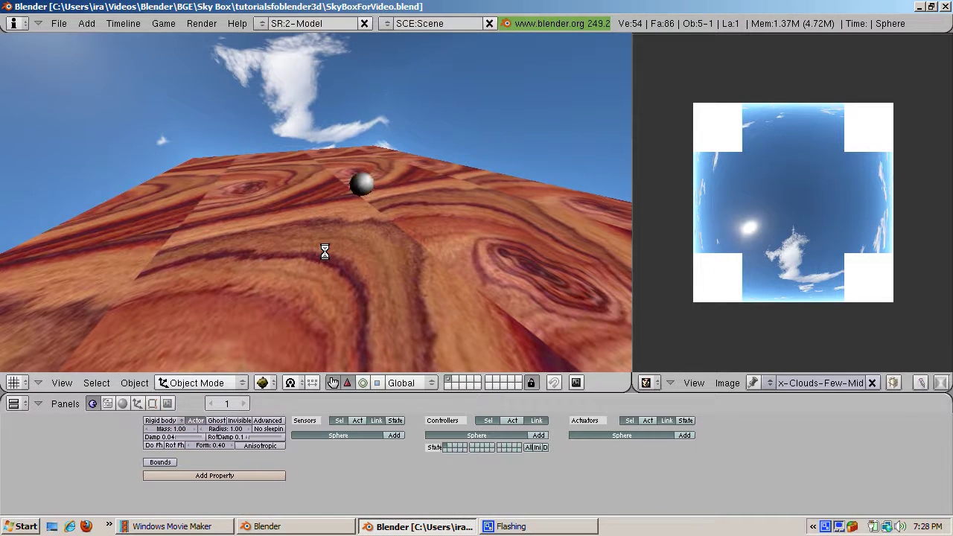
{"action": "key", "text": "Escape"}
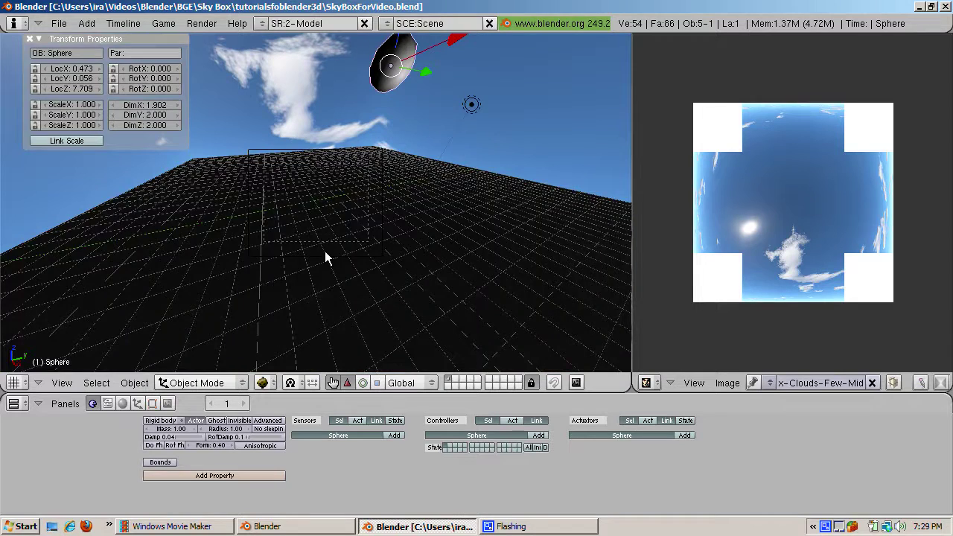
{"action": "key", "text": "p"}
{"action": "key", "text": "Escape"}
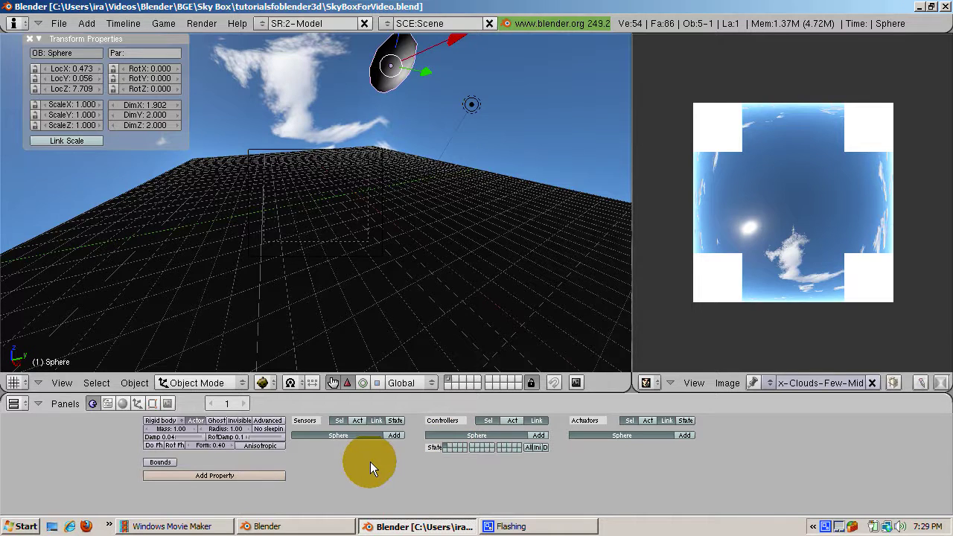
{"action": "key", "text": "p"}
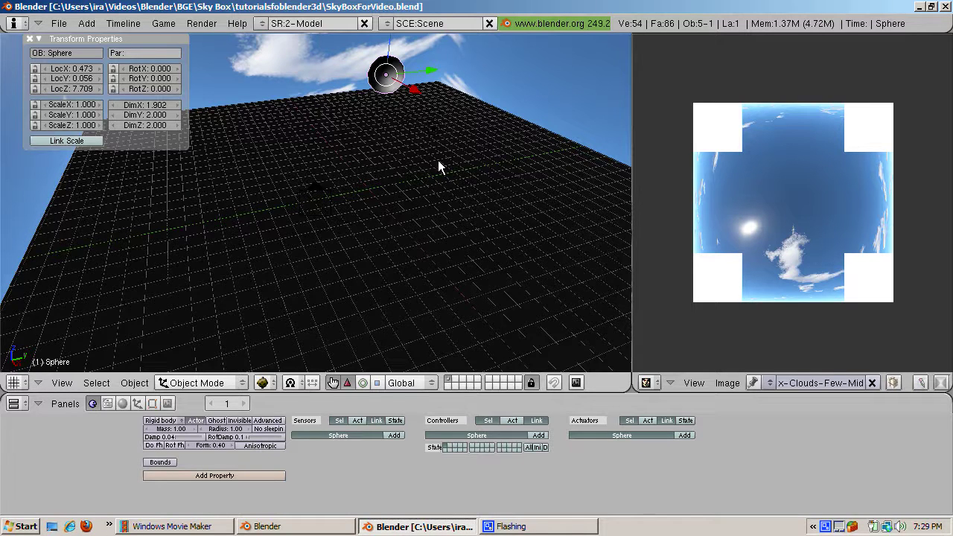
{"action": "key", "text": "p"}
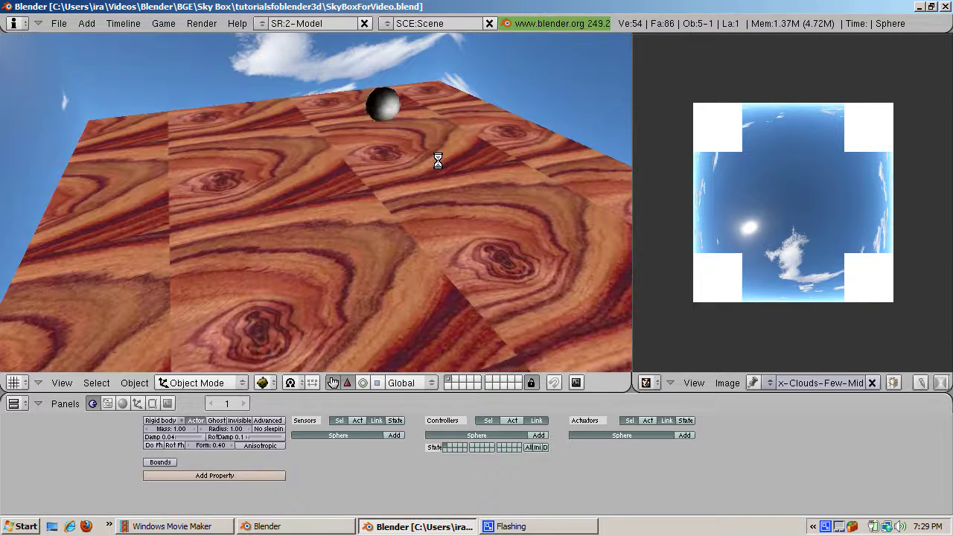
{"action": "key", "text": "Escape"}
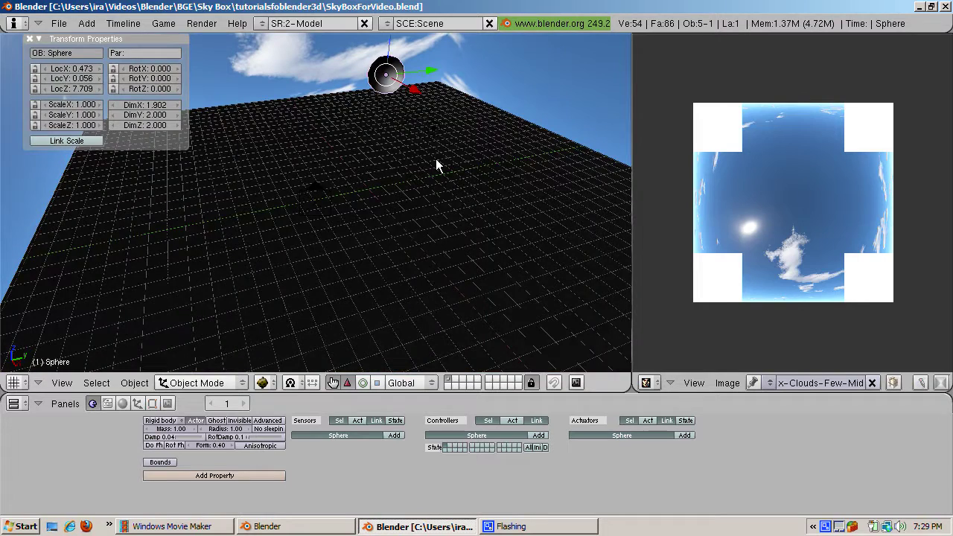
{"action": "key", "text": "p"}
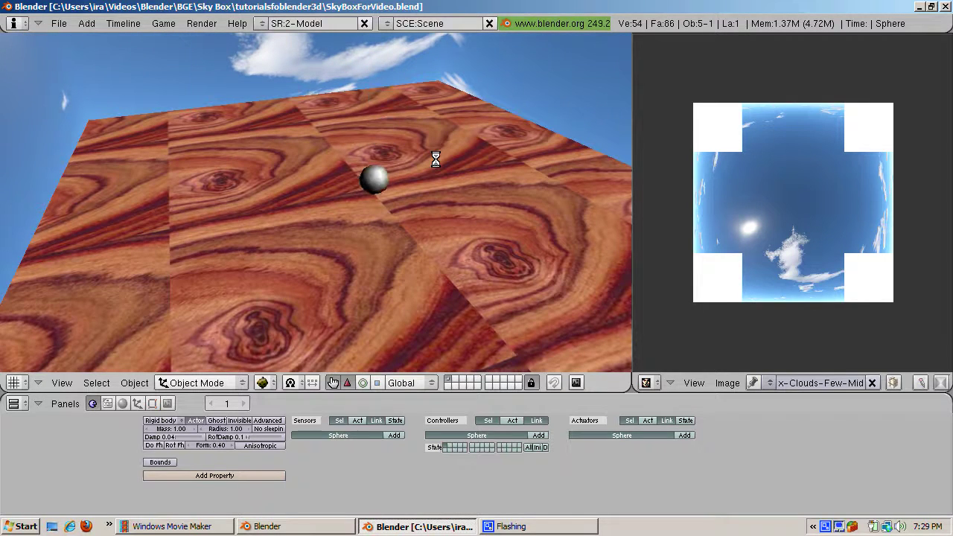
{"action": "key", "text": "Escape"}
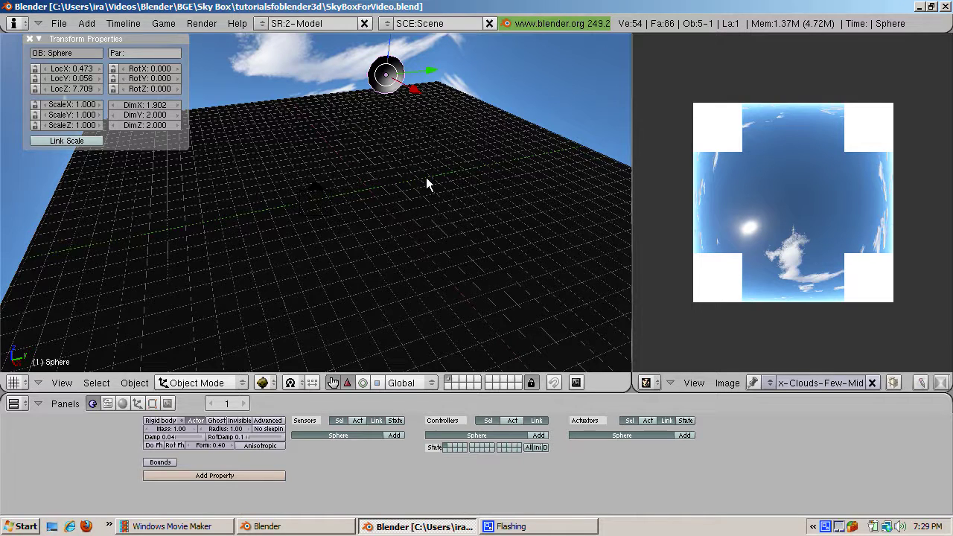
{"action": "key", "text": "p"}
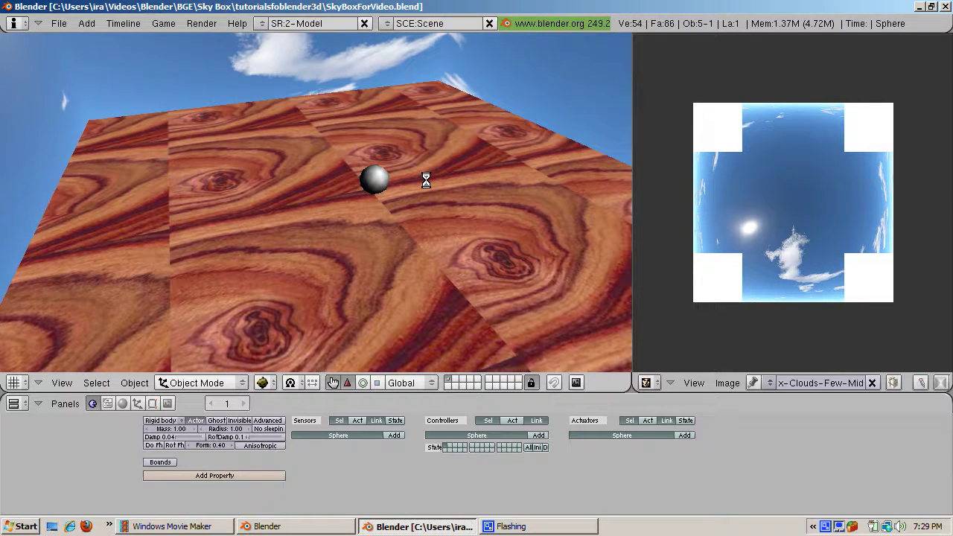
Close the Transform Properties panel and rerun the game to watch the sphere fall
{"action": "key", "text": "Escape"}
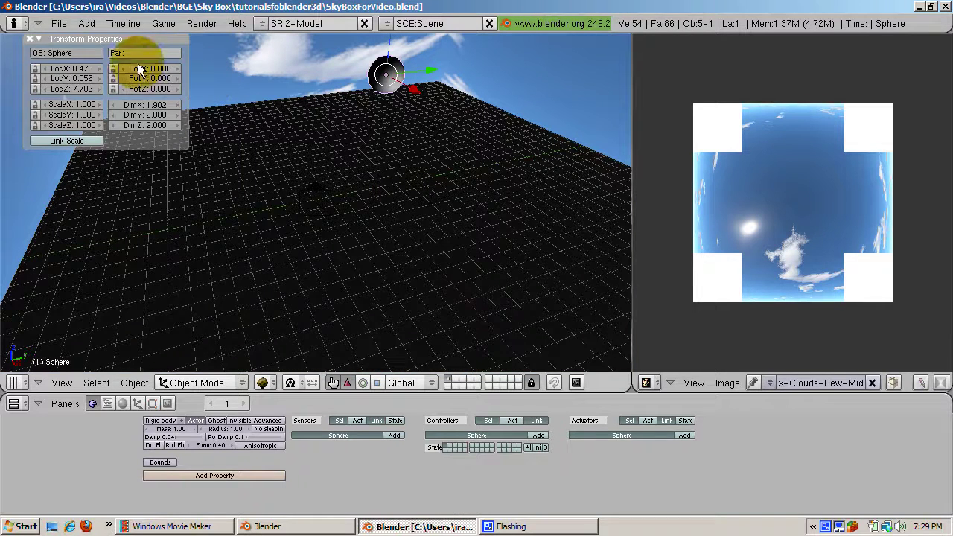
{"action": "left_click", "coordinate": [29, 39]}
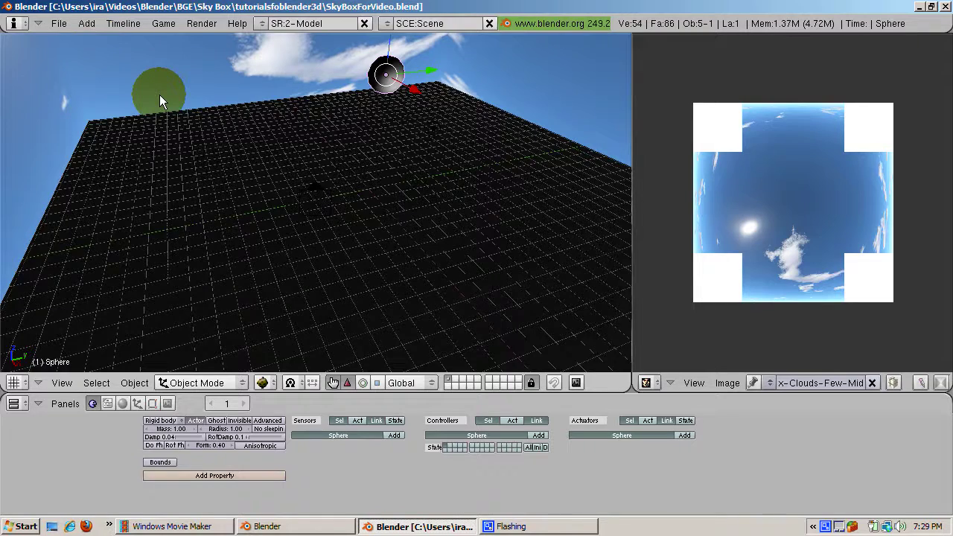
{"action": "key", "text": "p"}
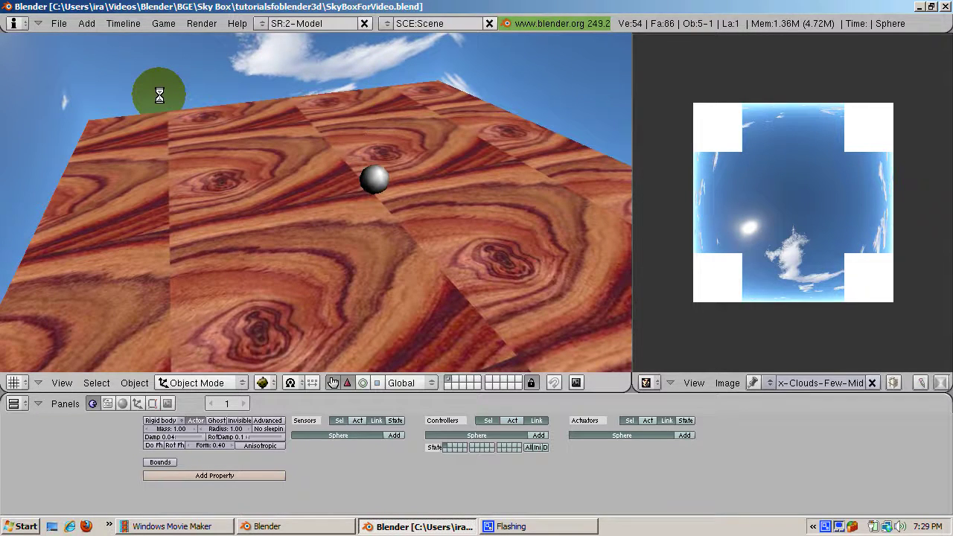
{"action": "key", "text": "Escape"}
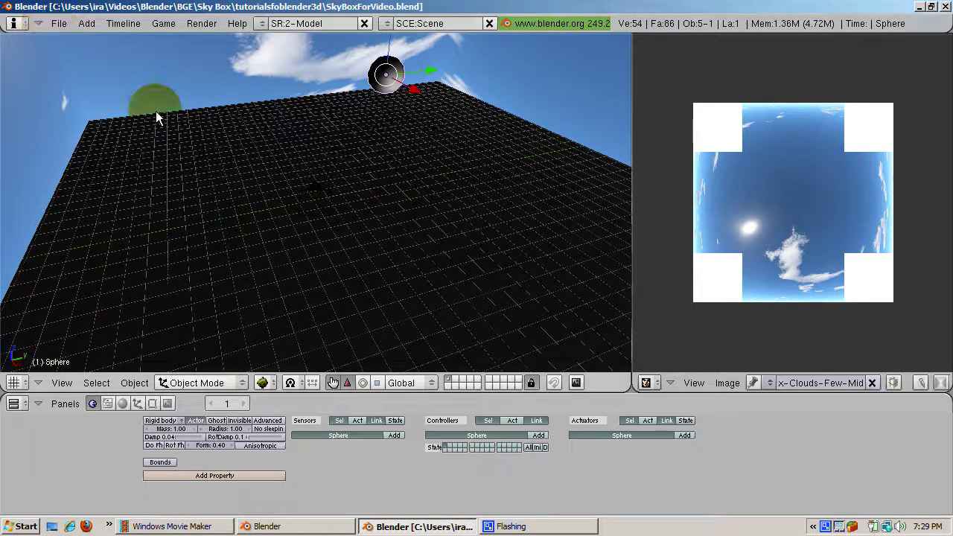